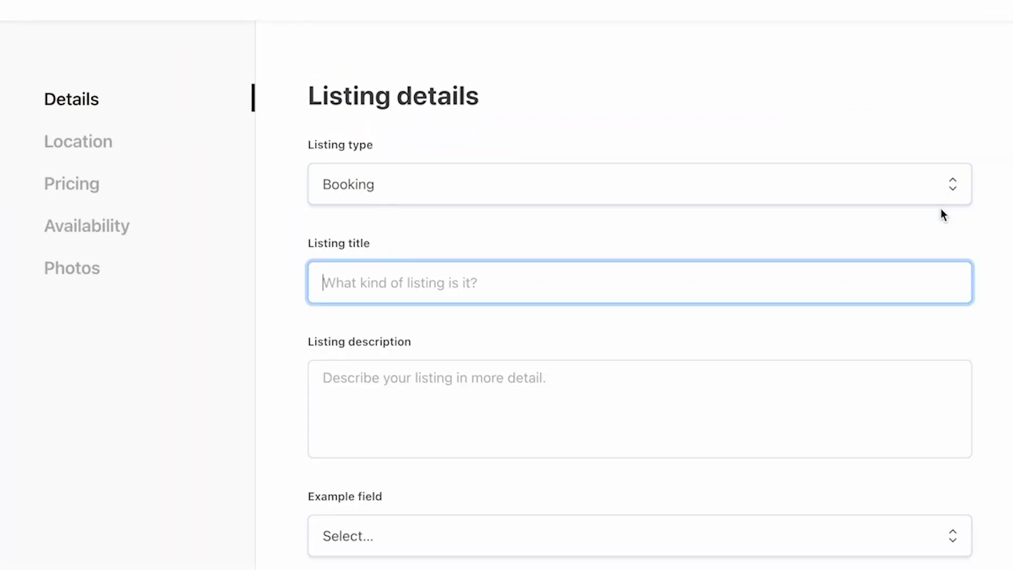
Switch the new listing's type to Purchase, then to Free messaging
click(946, 198)
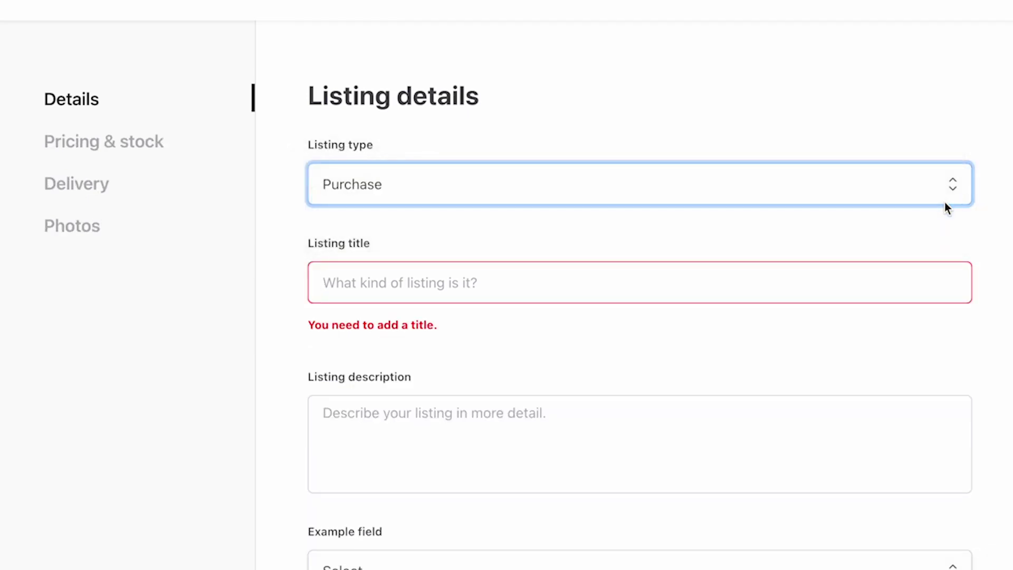
click(962, 185)
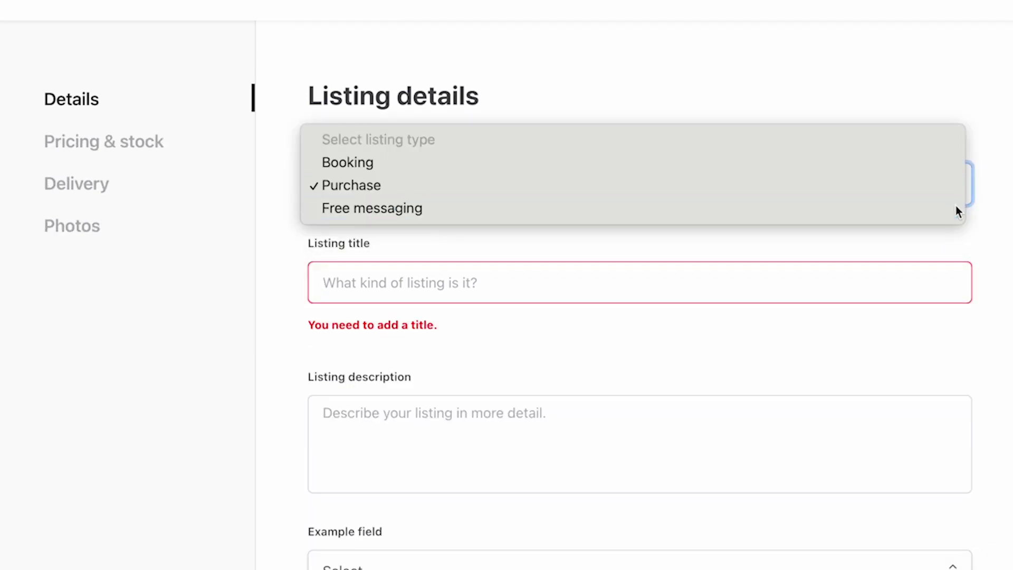
click(956, 207)
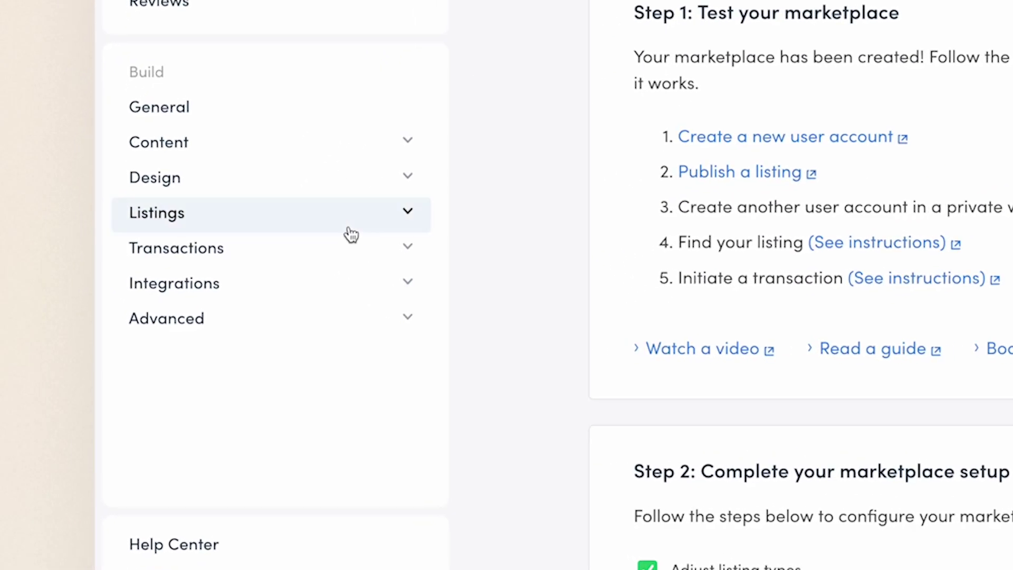
Add a new listing type named Your listing type with ID your-listing-type
click(351, 230)
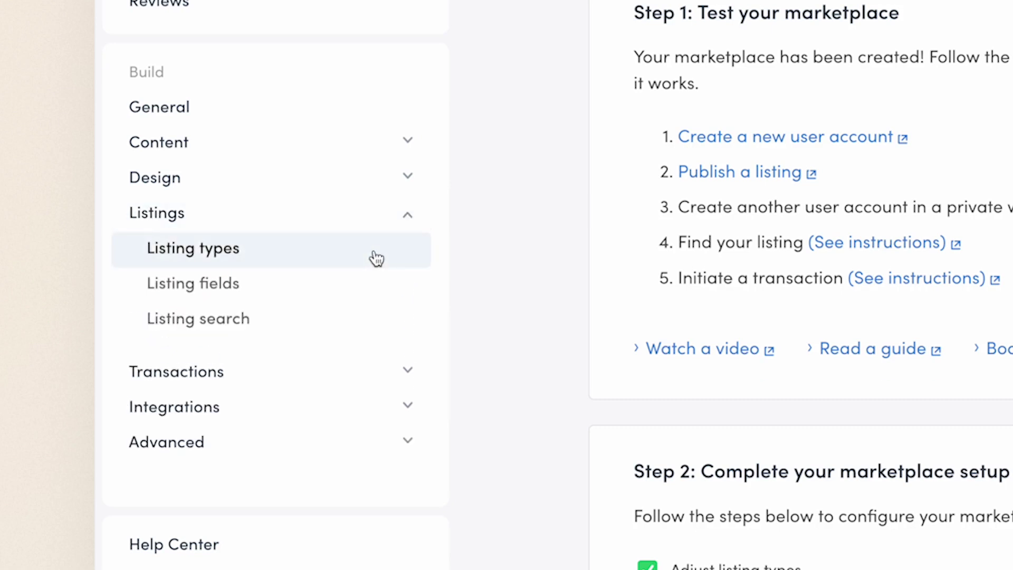
click(376, 258)
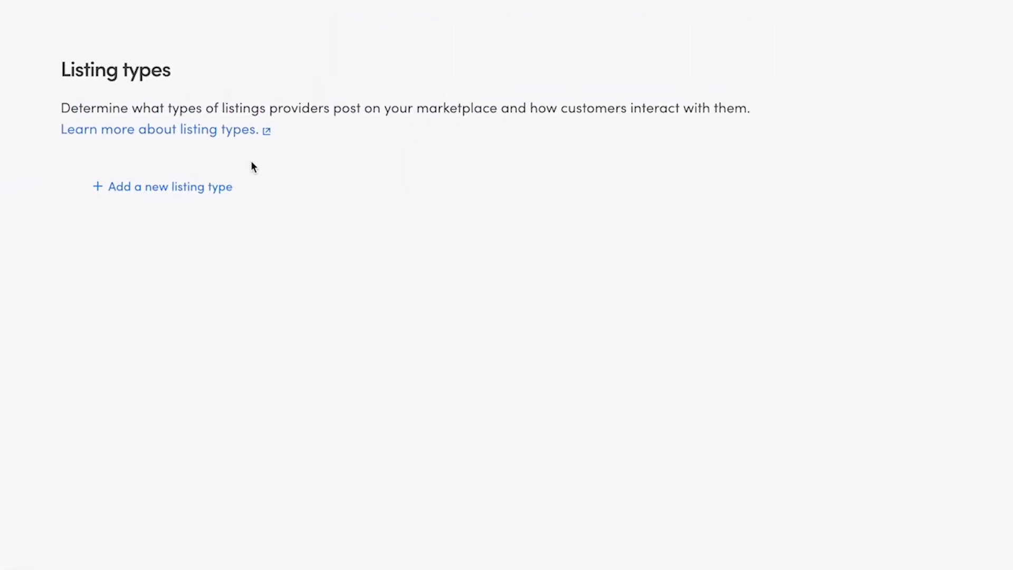
click(226, 190)
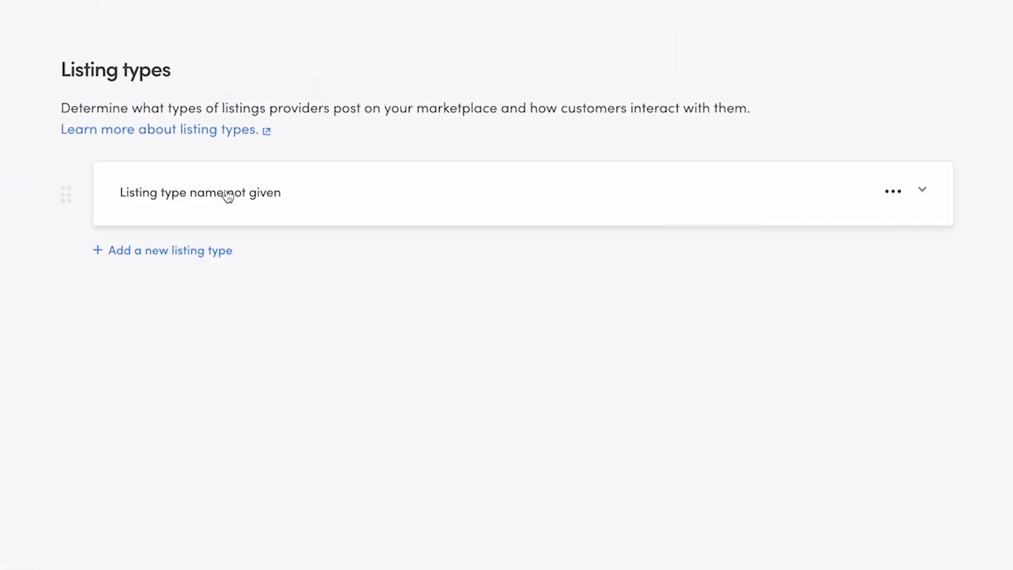
click(397, 209)
text(Your listing ty)
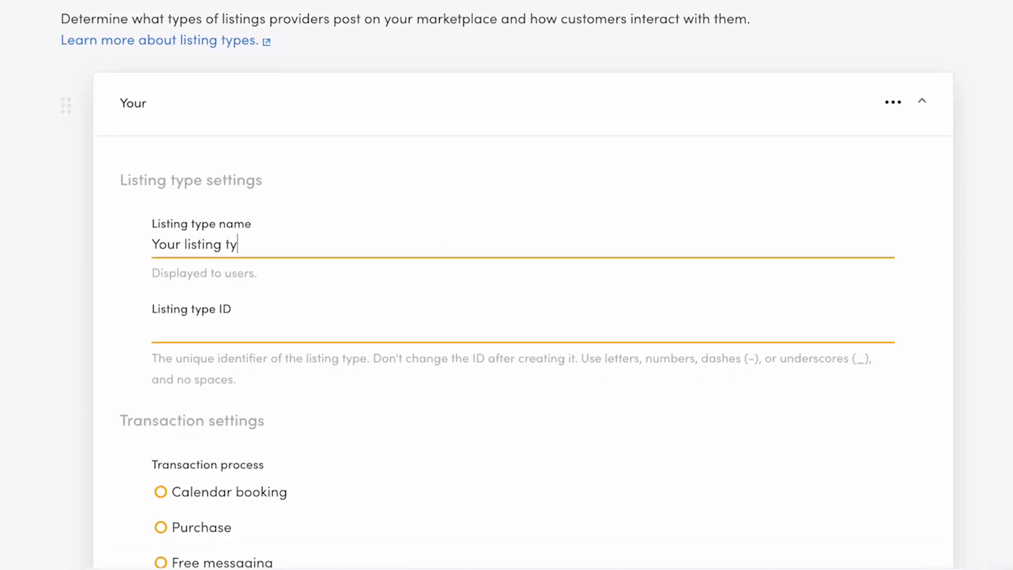
text(pe)
key(Tab)
text(your-listing-type)
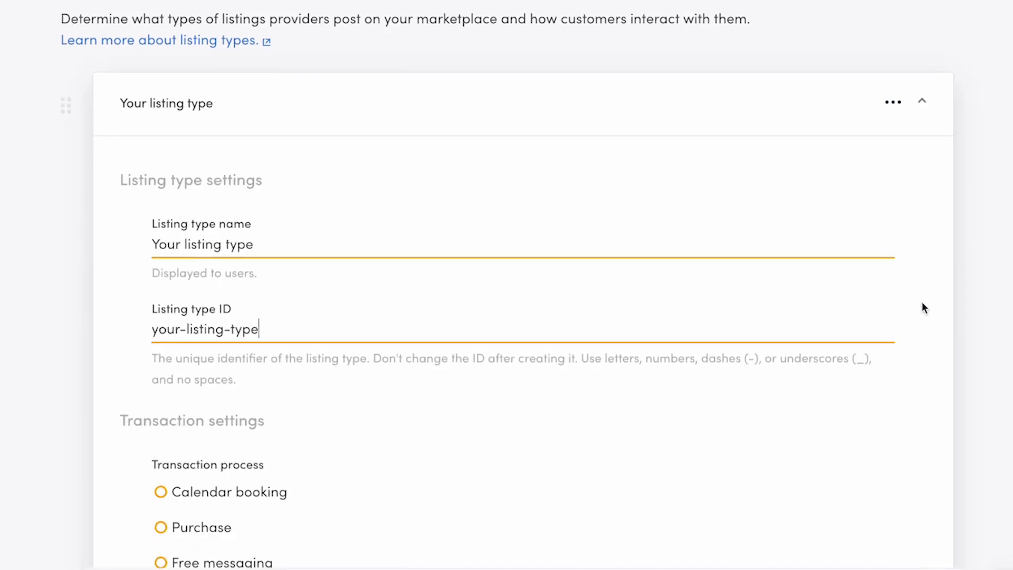
scroll(922, 308, down, 3)
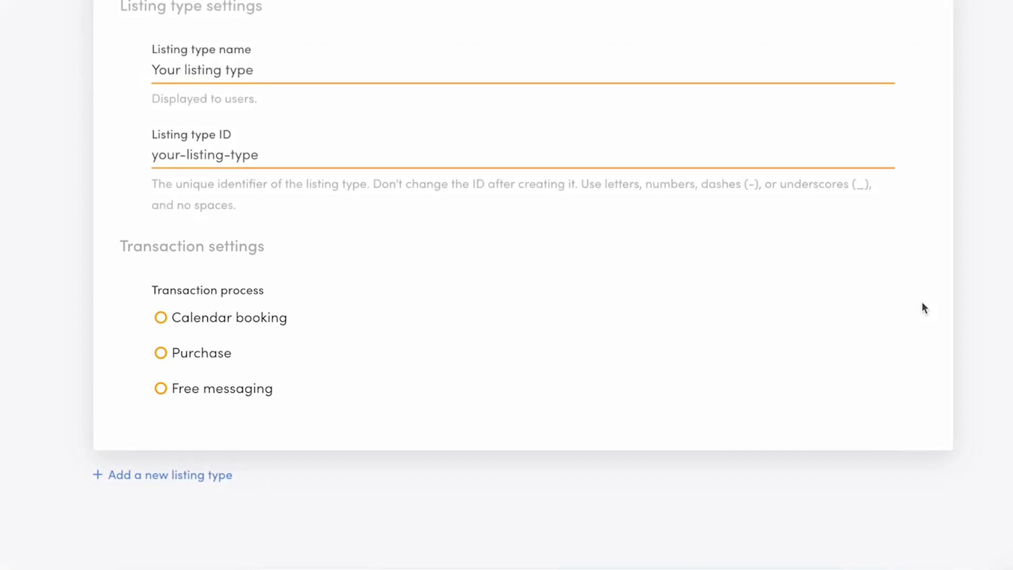
Set its transaction process to Free messaging, enable Location, and save the listing type
click(161, 318)
scroll(724, 393, down, 4)
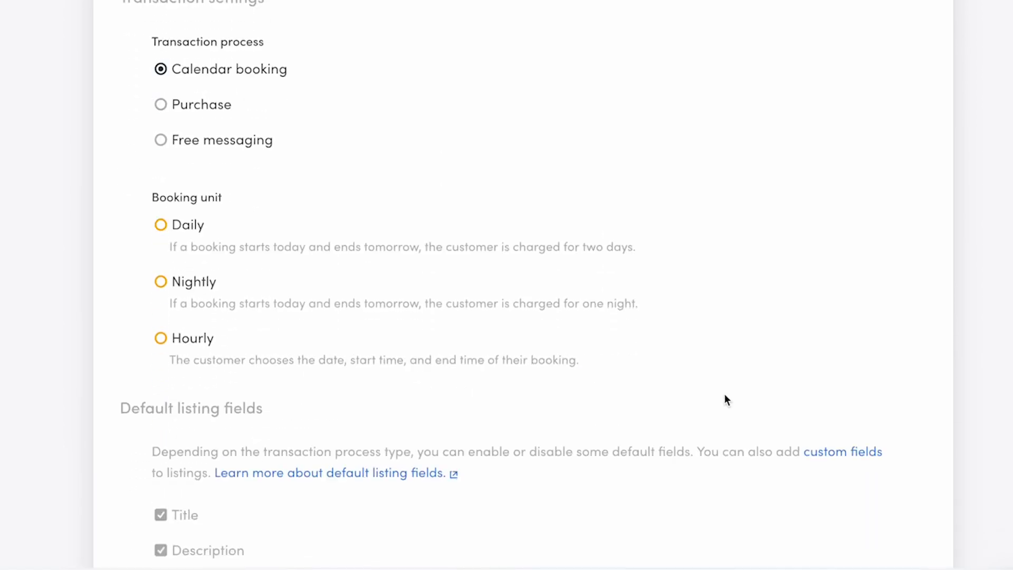
click(161, 46)
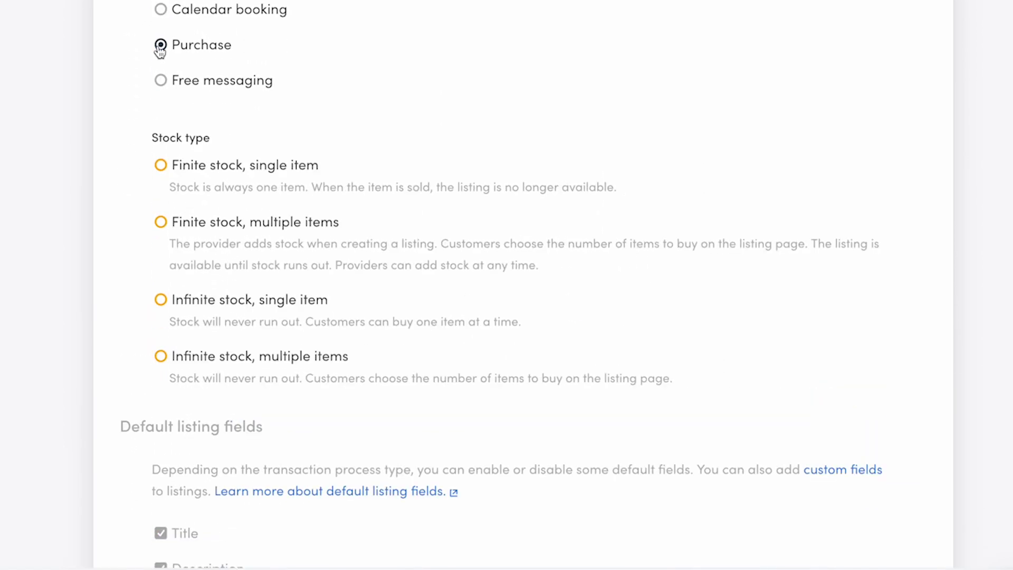
click(160, 80)
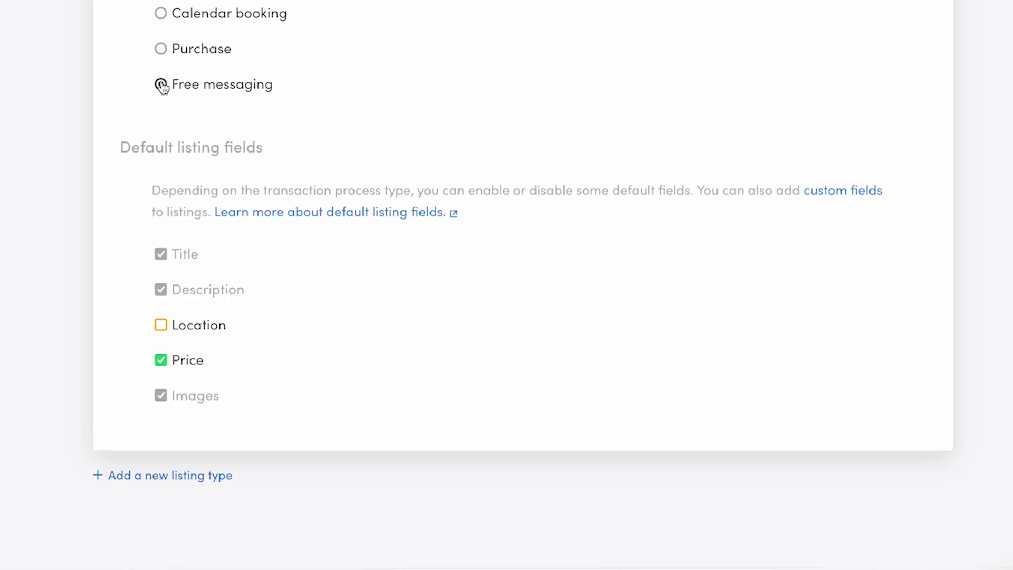
click(162, 327)
click(381, 525)
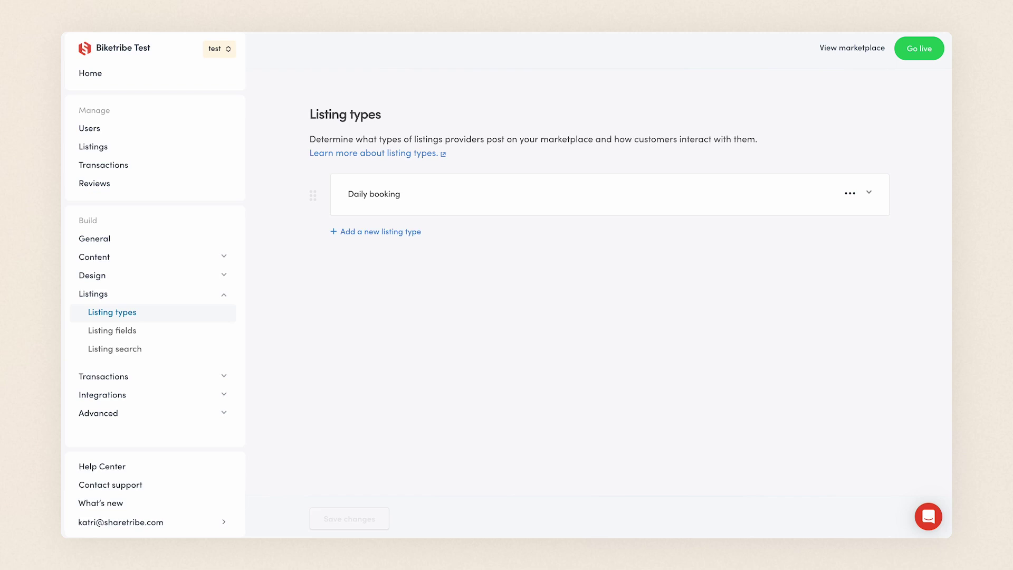
Make Daily booking charge nightly without requiring payout details and save
click(590, 205)
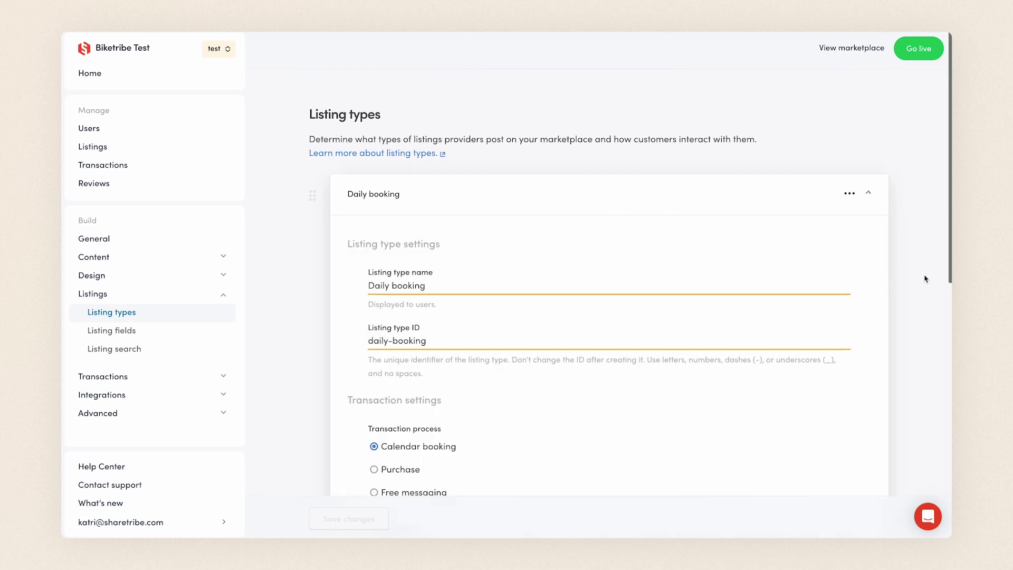
scroll(925, 279, down, 3)
scroll(926, 279, down, 4)
click(373, 292)
scroll(428, 396, down, 3)
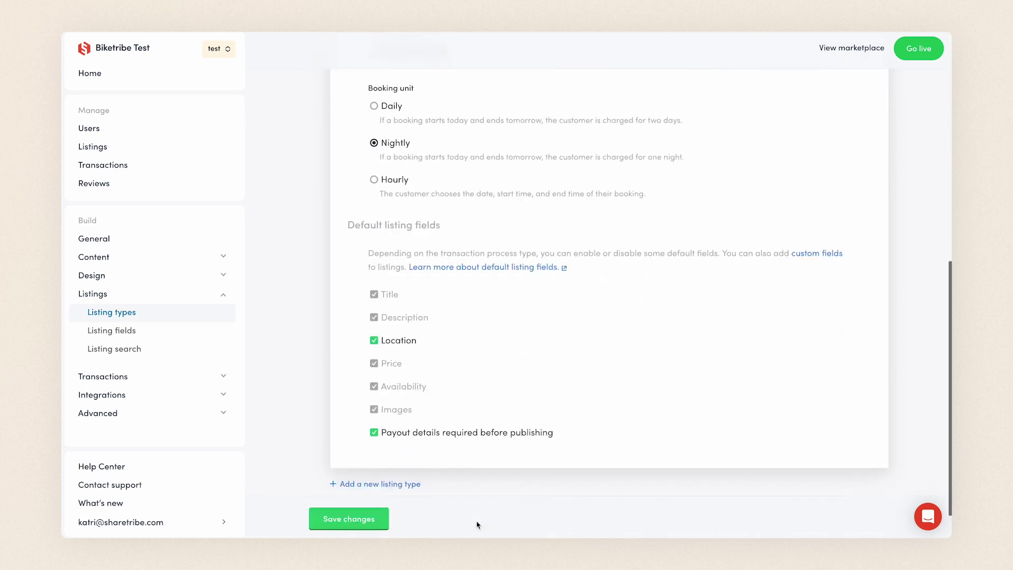
click(375, 433)
click(348, 518)
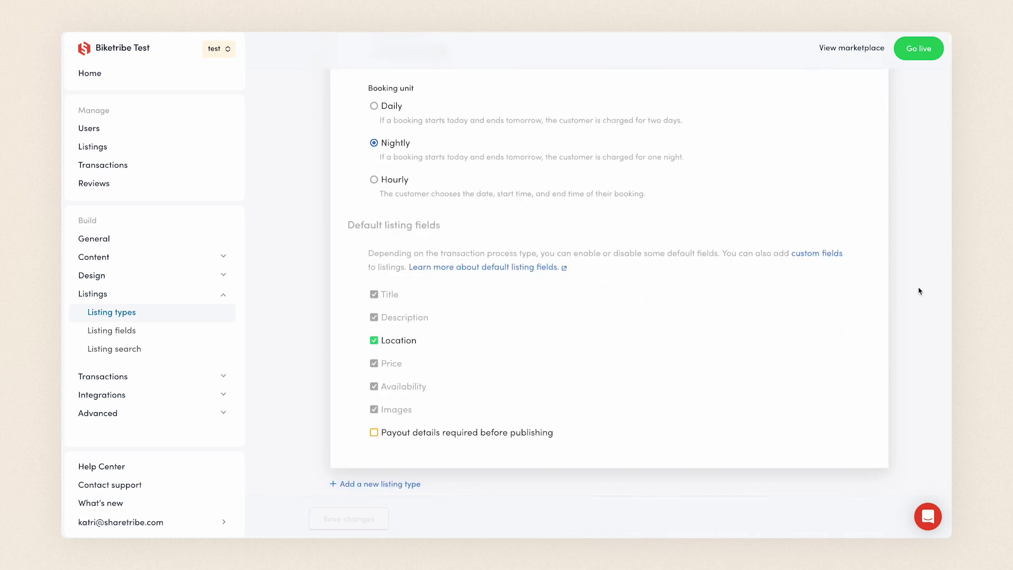
Delete the Daily booking listing type and confirm the deletion
click(784, 203)
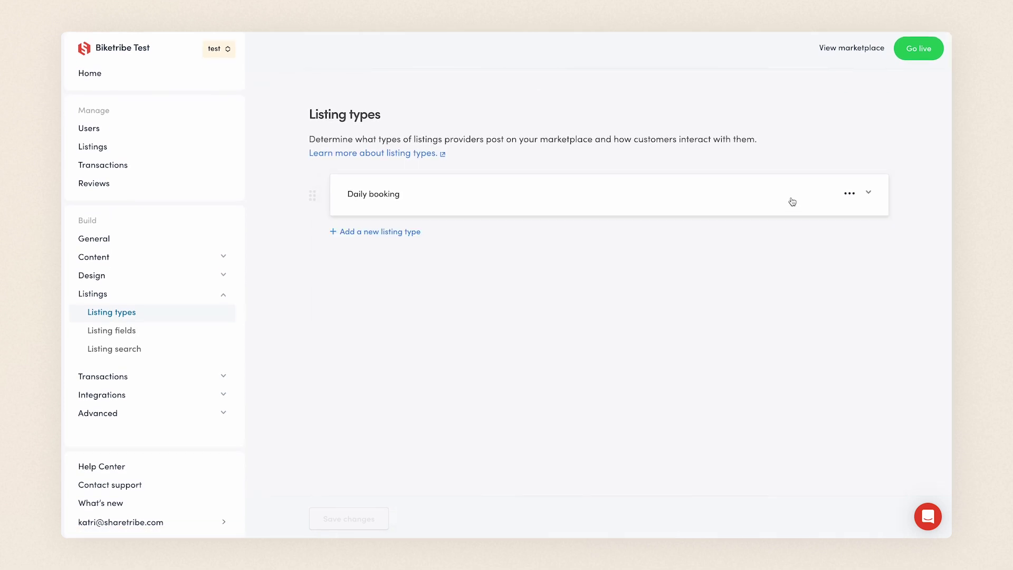
click(849, 195)
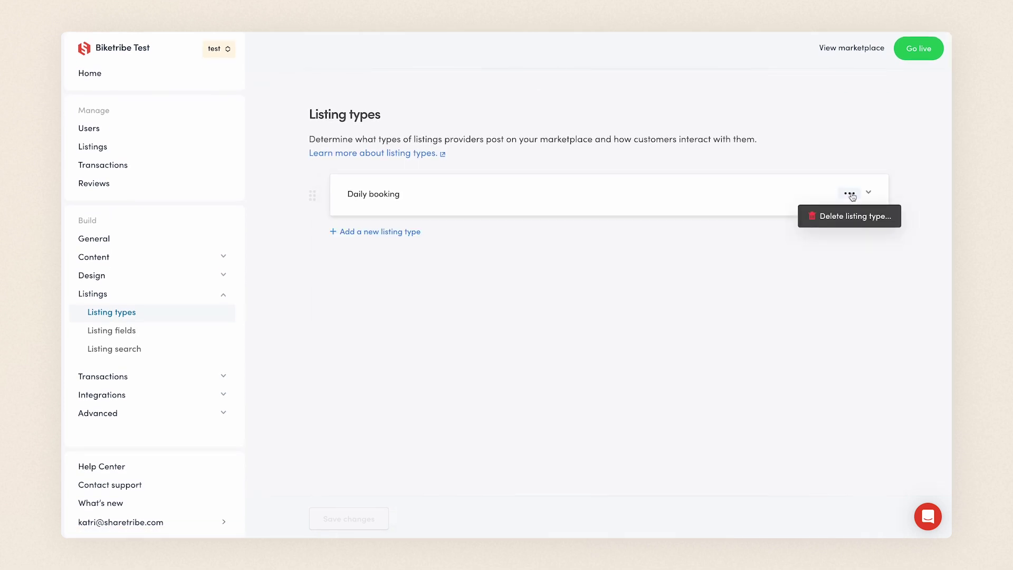
click(864, 217)
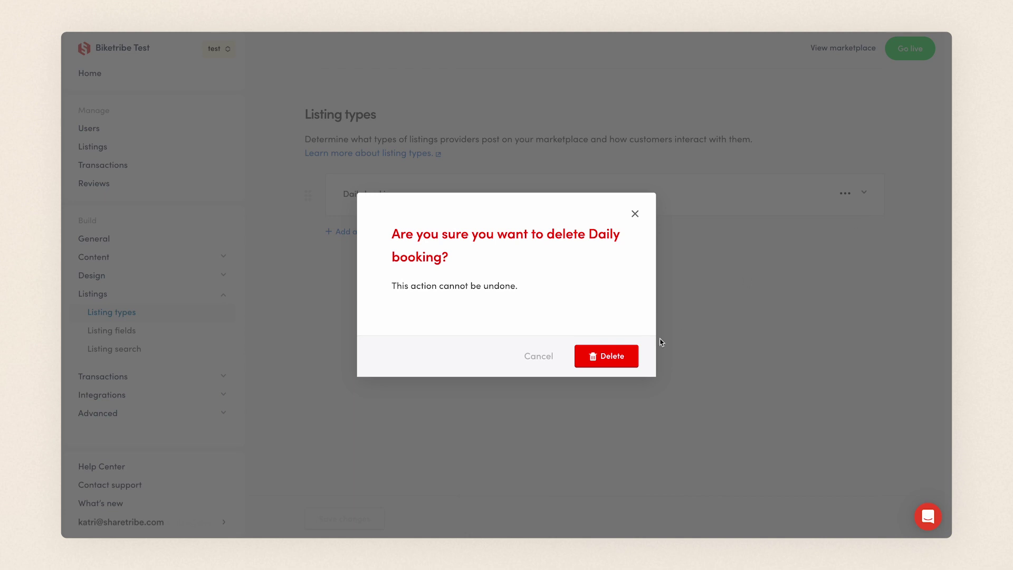
click(629, 360)
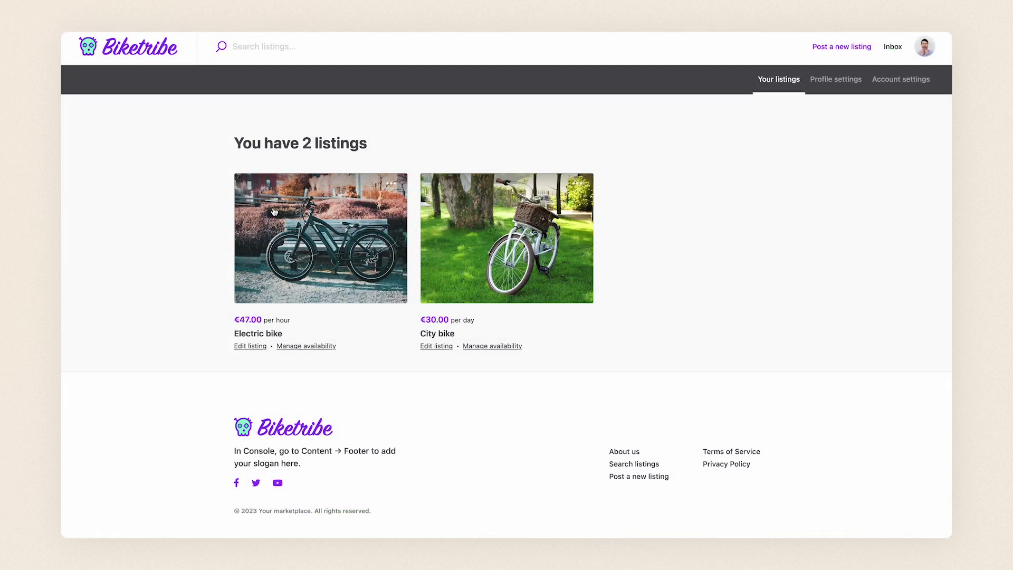
Open the Electric bike listing for editing from Your listings
click(246, 347)
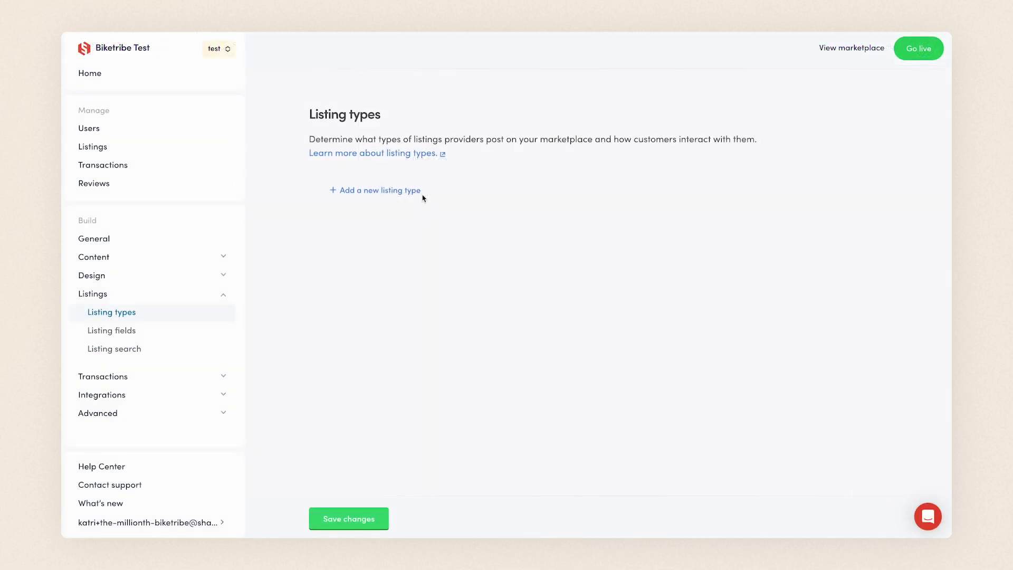
Create the Hourly booking type (ID hourly-booking) with calendar booking charged hourly, then view Electric bike's details
click(419, 194)
click(491, 199)
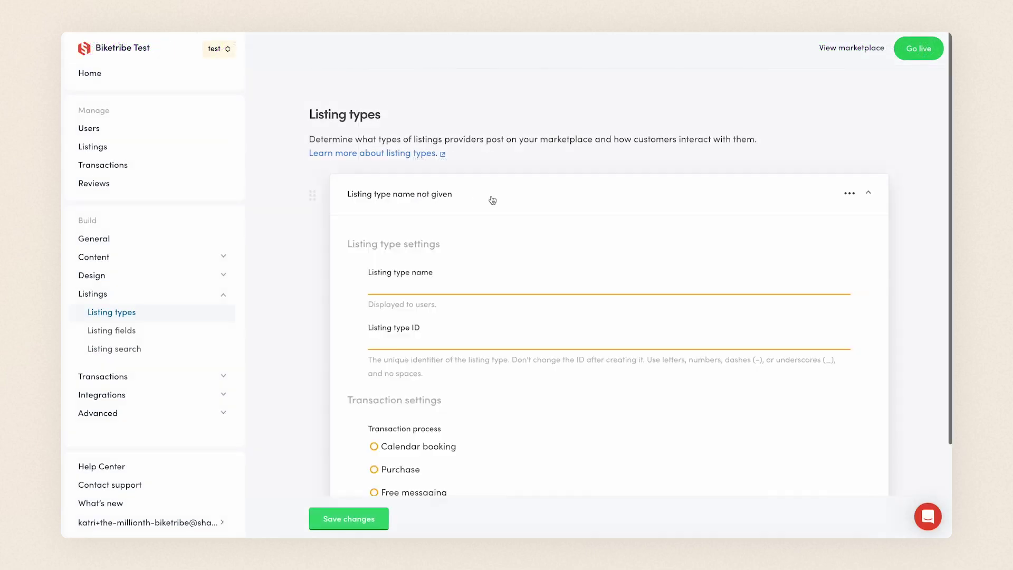
click(465, 283)
text(Hourly booking)
key(Tab)
text(hourly-booking)
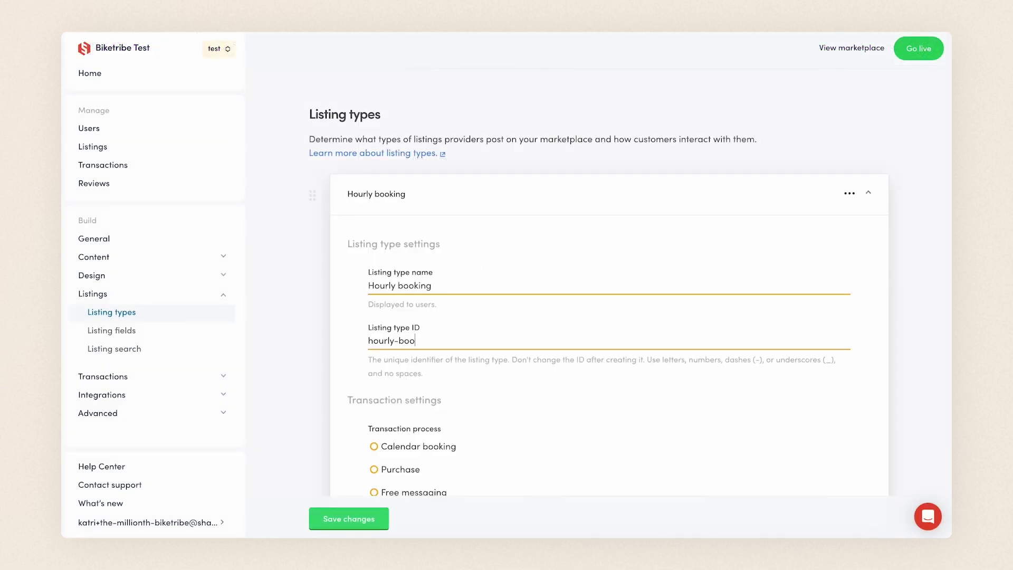
scroll(581, 401, down, 3)
click(454, 333)
scroll(453, 334, down, 2)
click(453, 332)
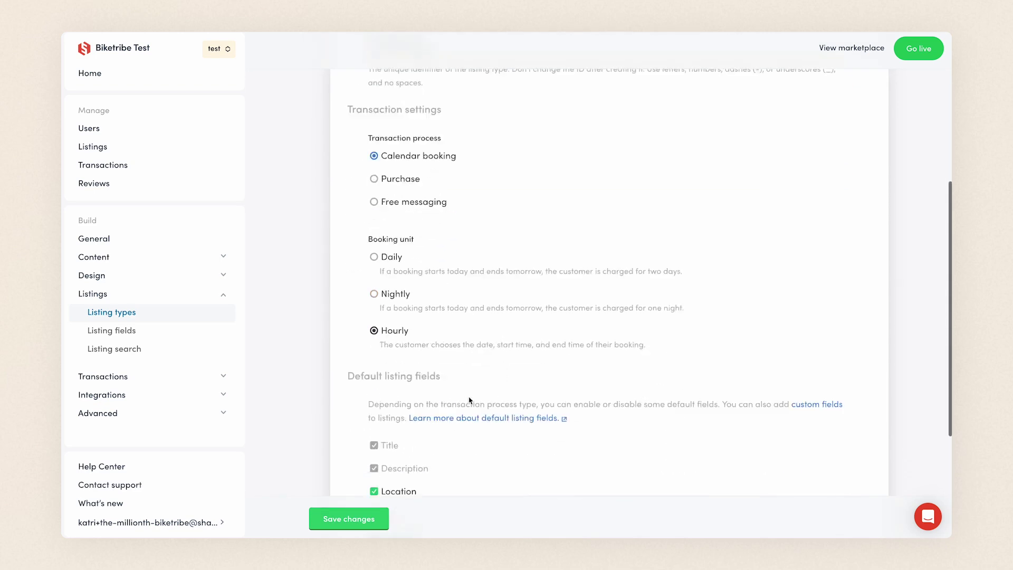
scroll(453, 328, down, 3)
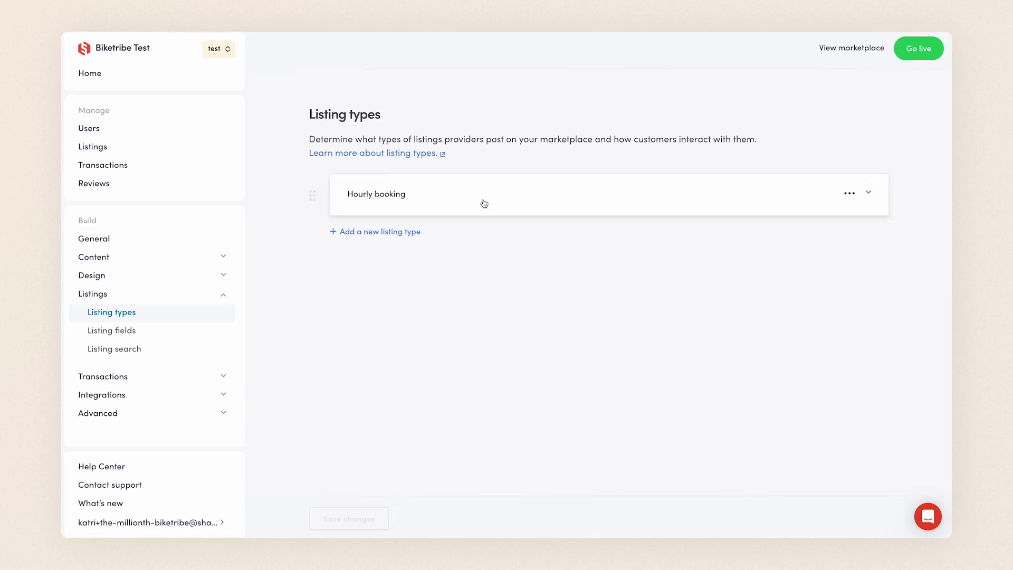
click(762, 229)
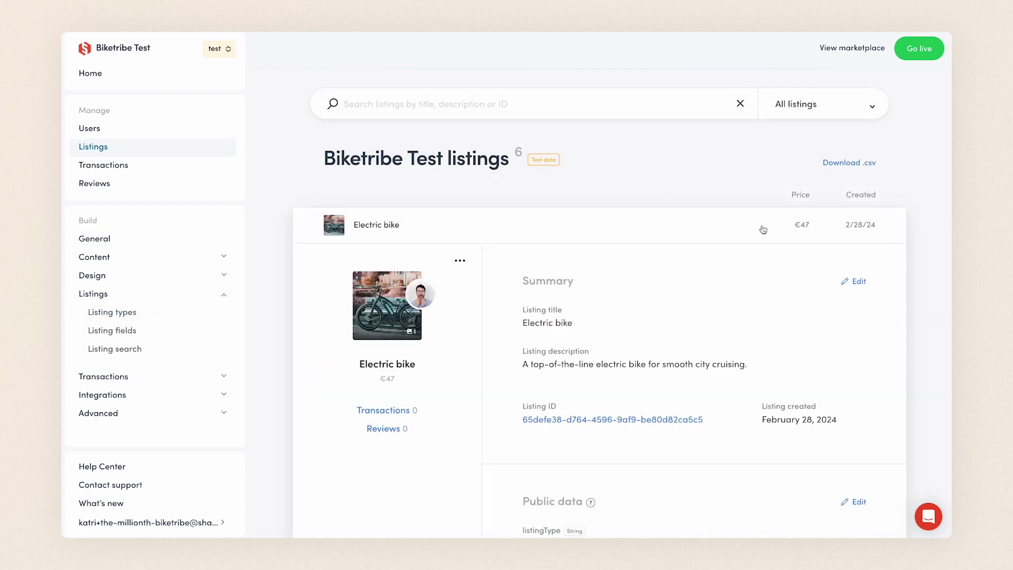
scroll(762, 229, down, 2)
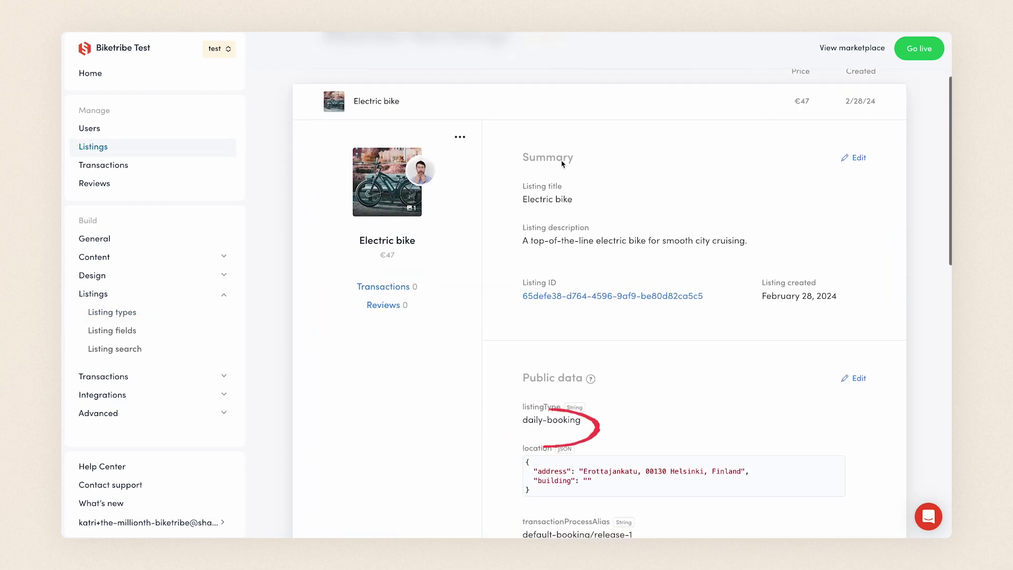
Close the Electric bike listing from its actions menu
click(460, 138)
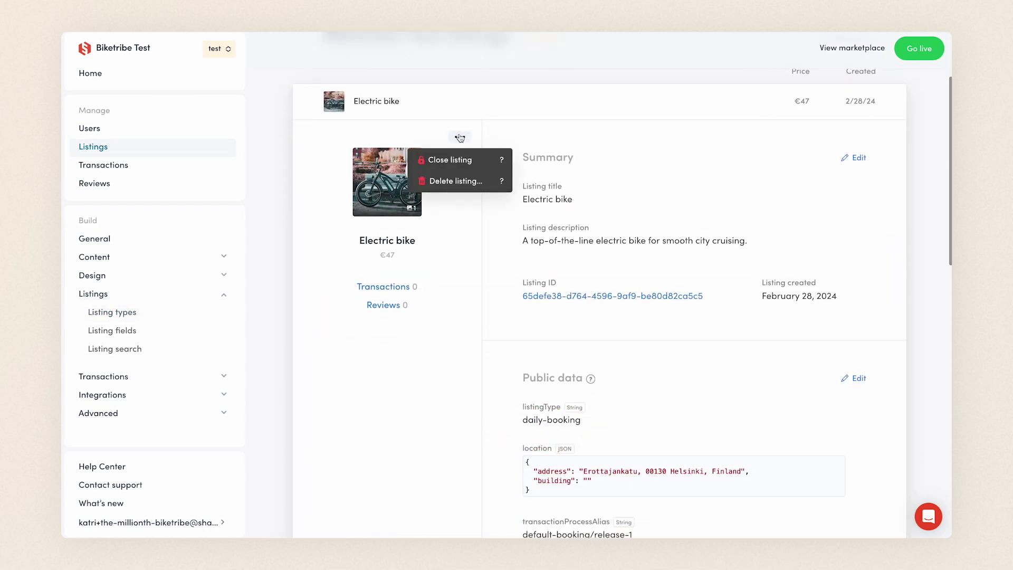
click(488, 162)
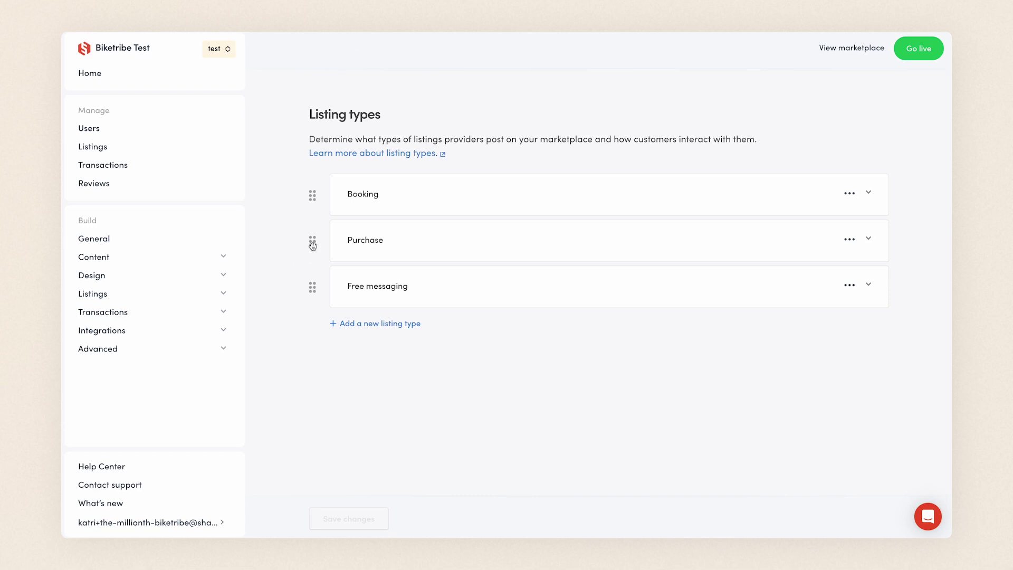
Reorder listing types to Free messaging, Purchase, Booking and save the order
drag(312, 245, 310, 181)
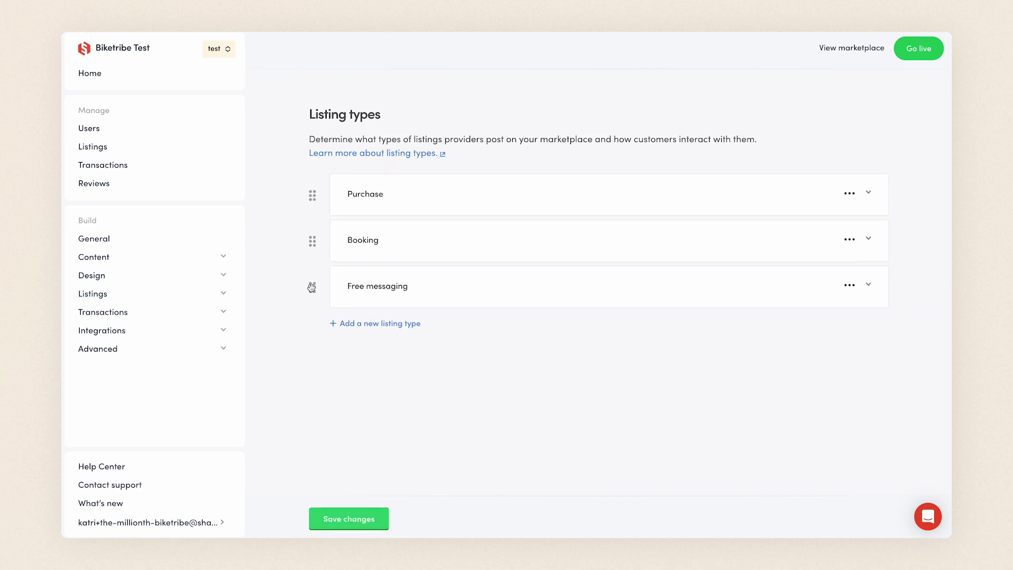
drag(310, 285, 308, 187)
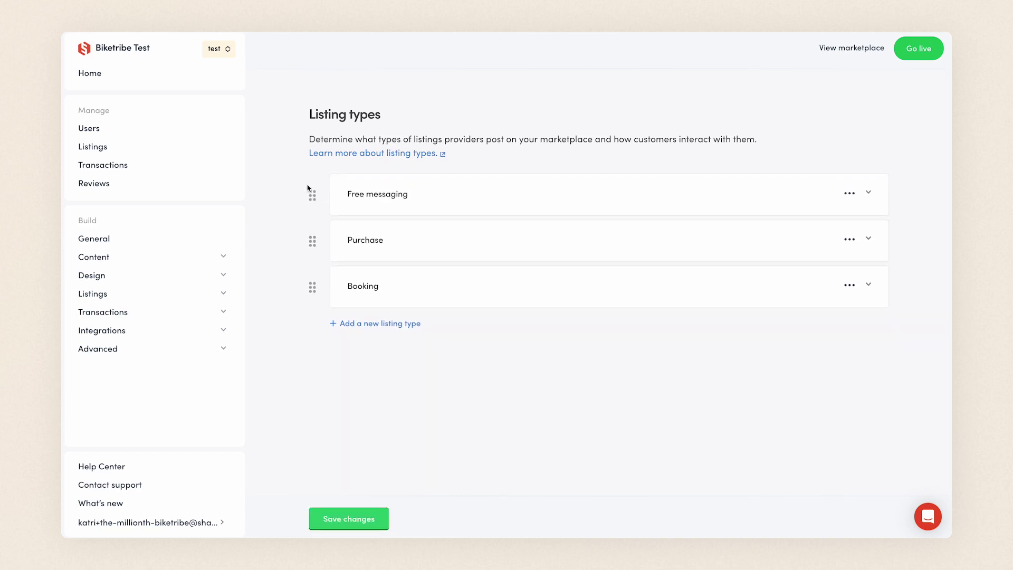
click(379, 519)
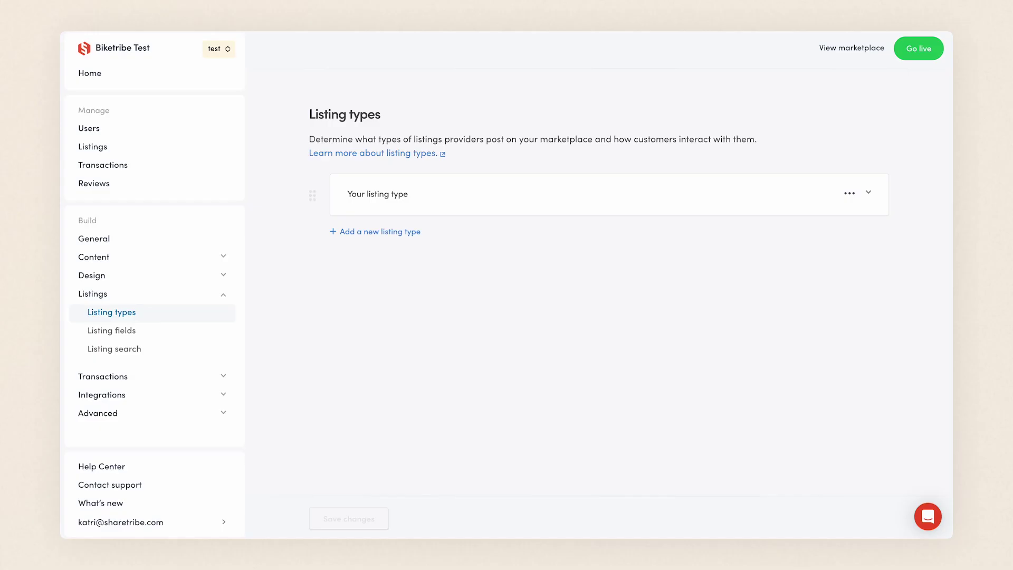
Limit the Example listing field to listing type ID your-listing-type and save
click(247, 293)
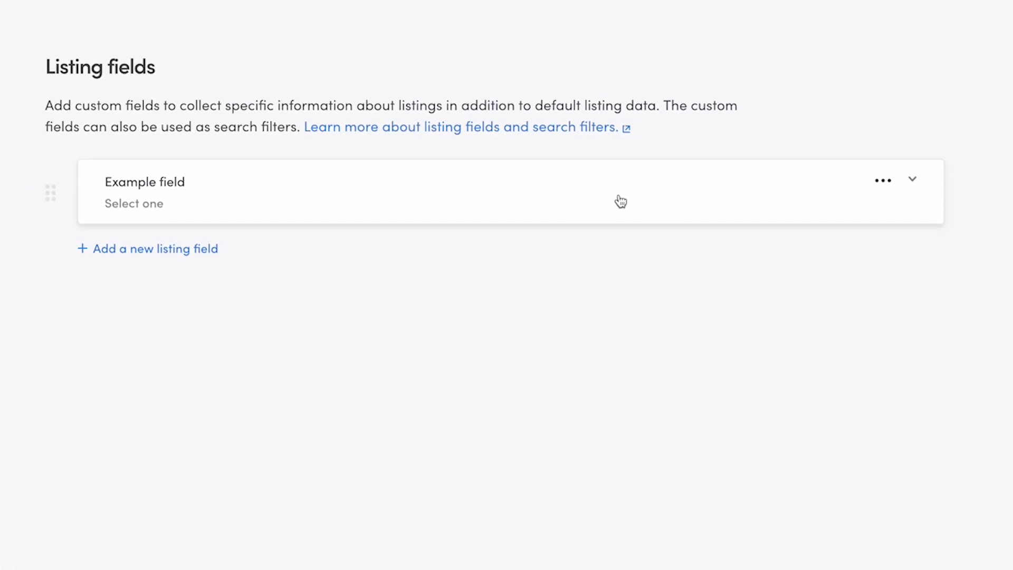
click(621, 202)
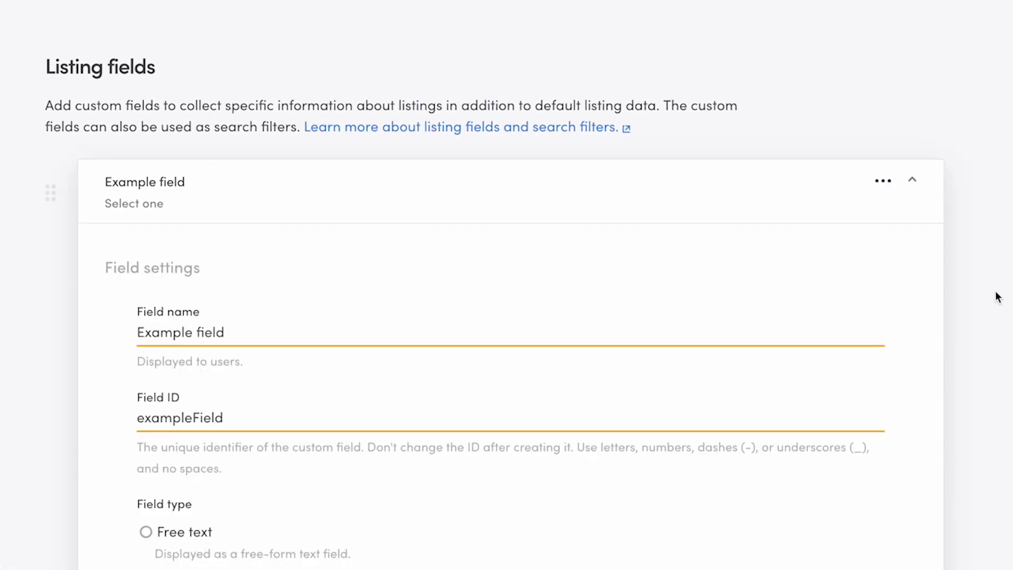
scroll(997, 297, down, 3)
scroll(996, 297, down, 2)
scroll(996, 296, down, 4)
scroll(997, 297, down, 1)
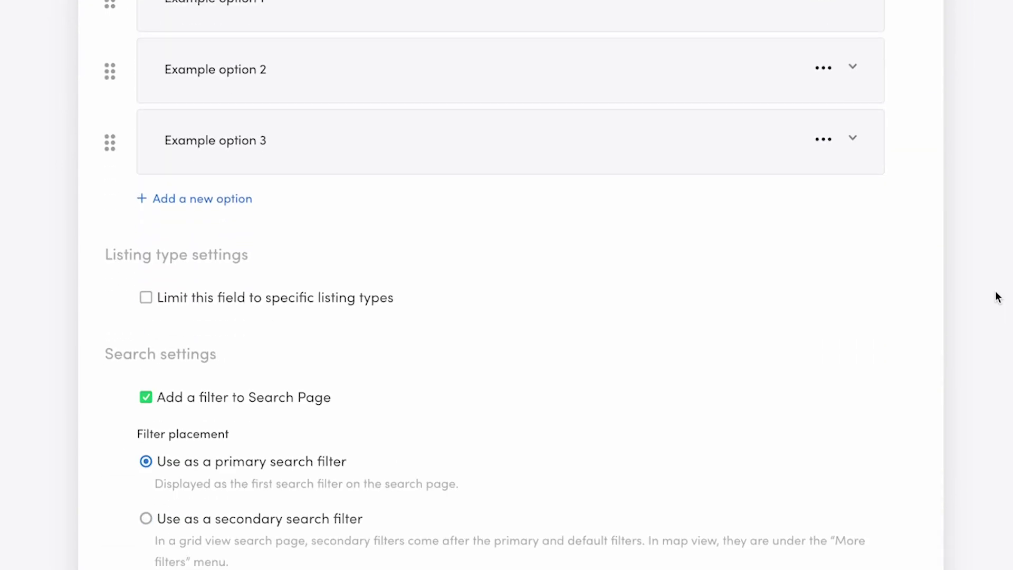
click(146, 297)
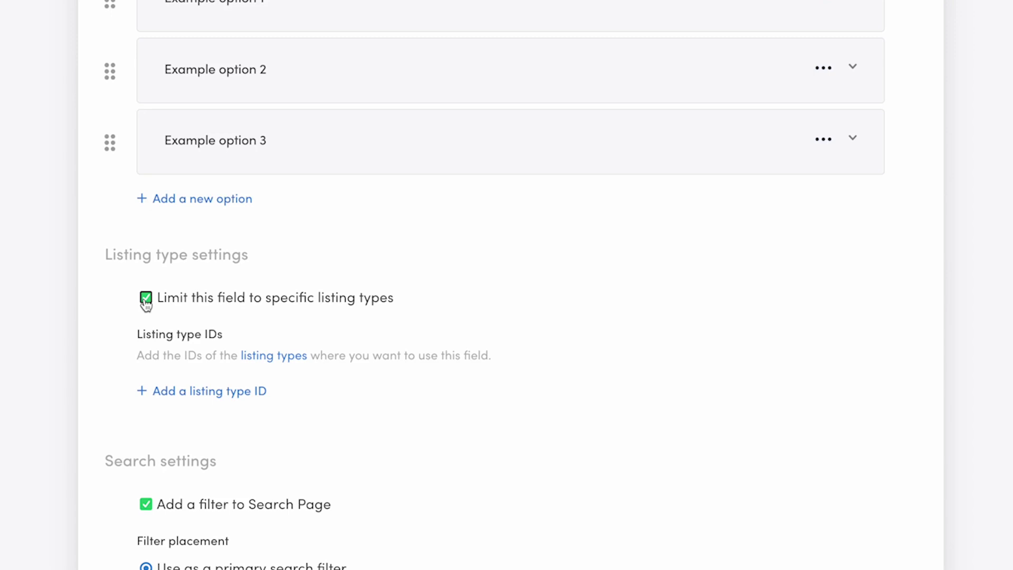
scroll(145, 305, down, 2)
click(254, 303)
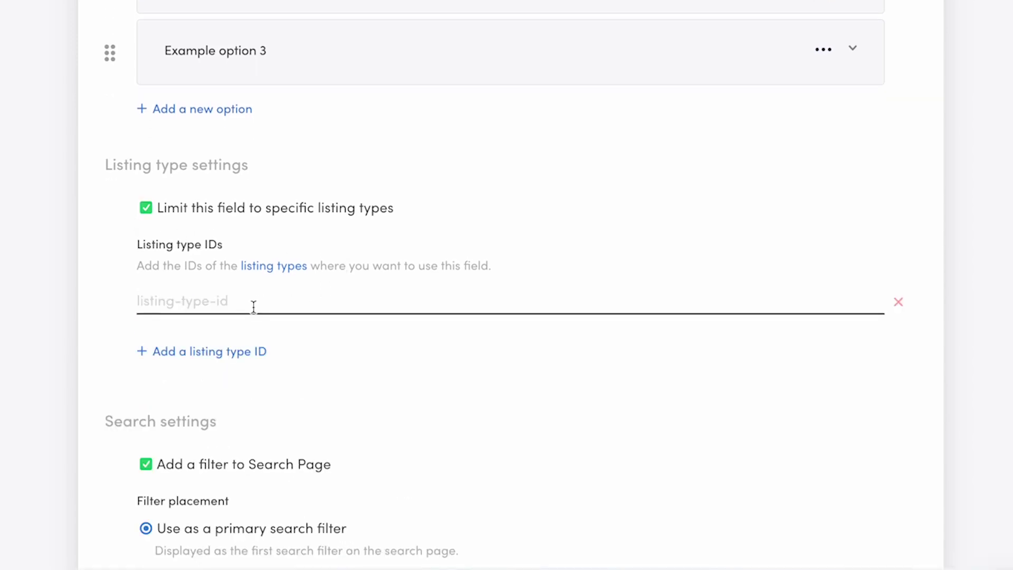
text(your-listing-type)
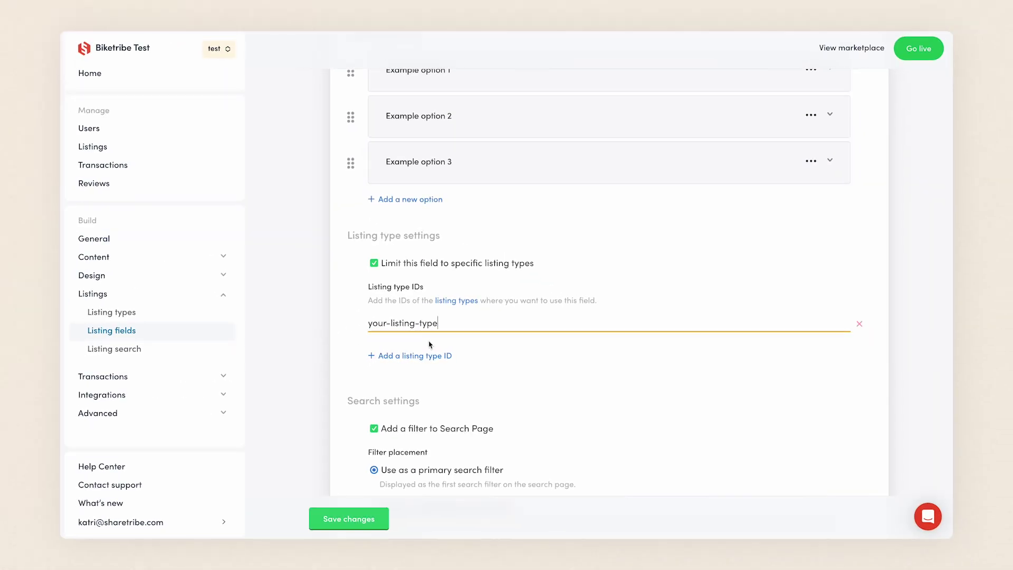
click(364, 522)
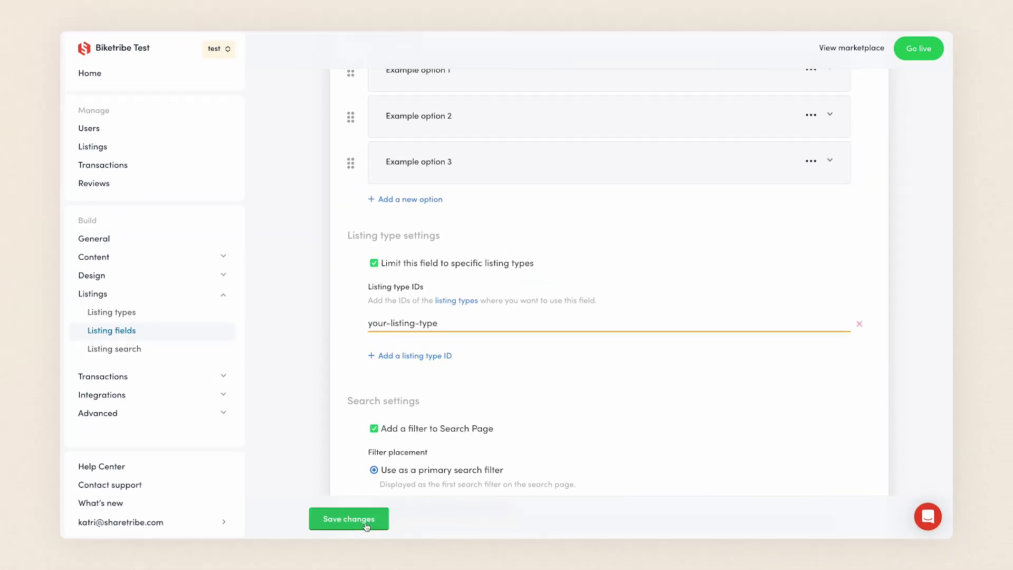